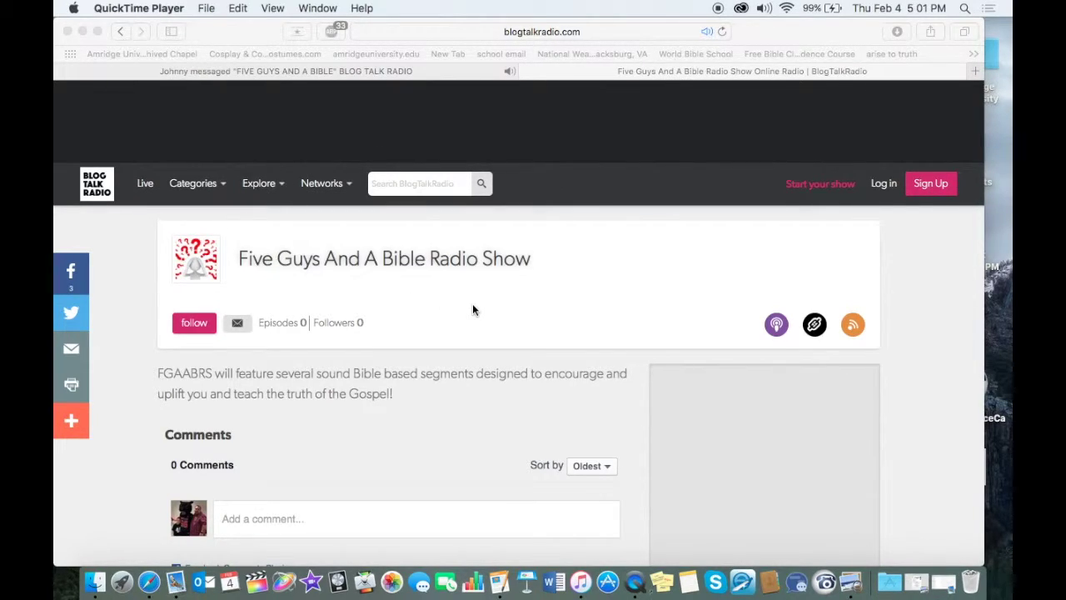
pyautogui.click(595, 32)
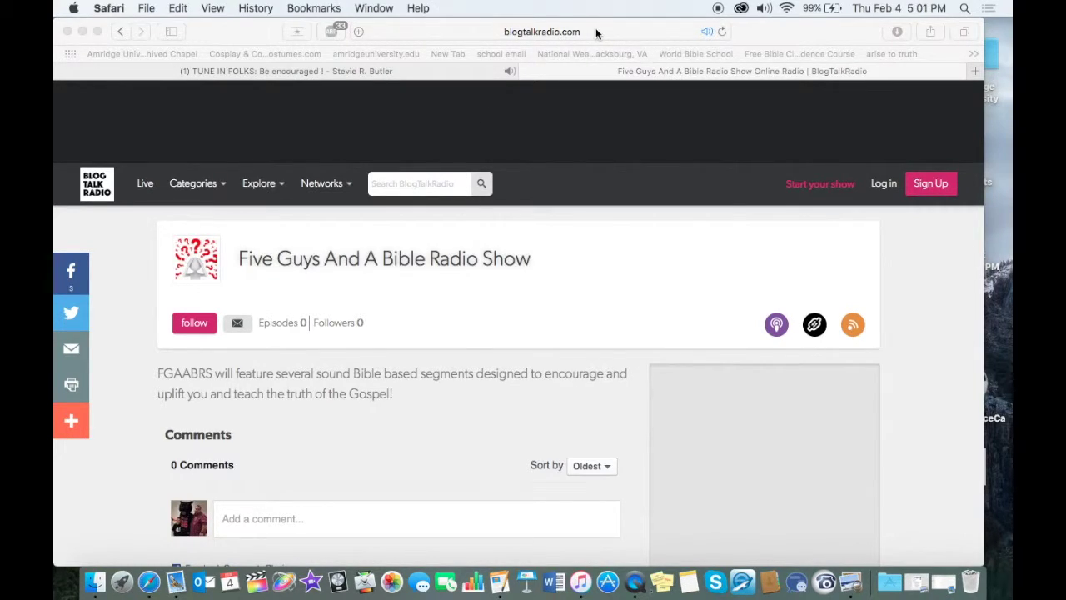
pyautogui.click(595, 32)
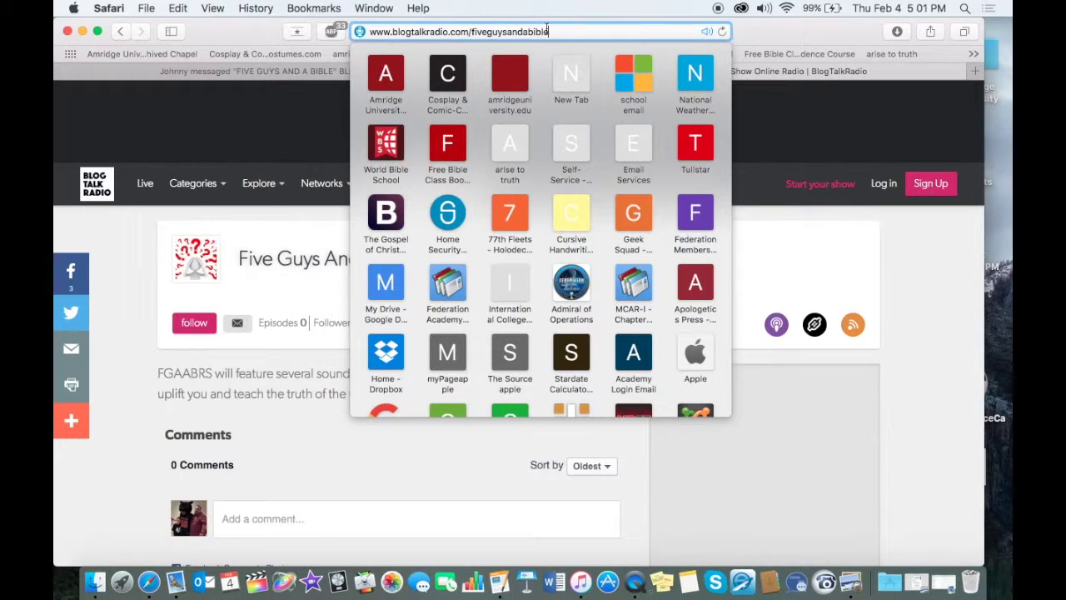
pyautogui.click(806, 240)
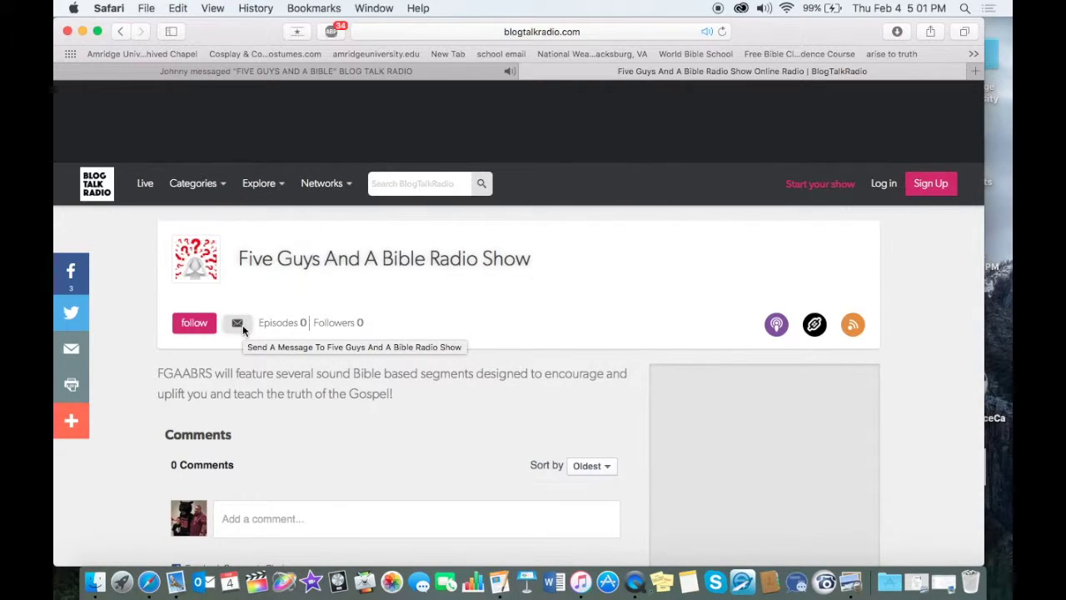
pyautogui.click(201, 326)
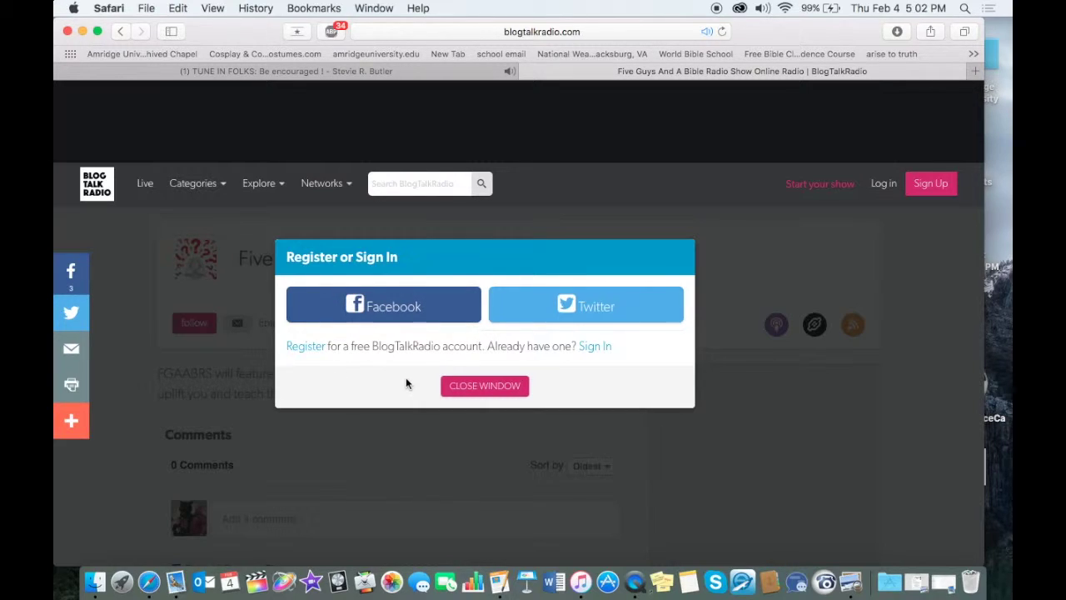
pyautogui.click(461, 386)
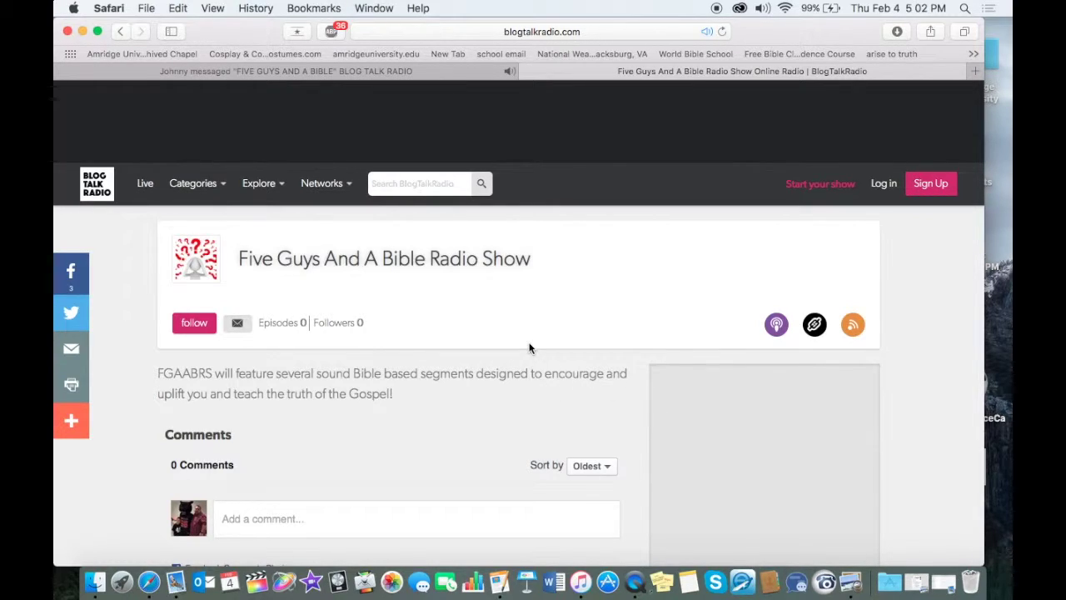
pyautogui.scroll(-5, 534, 283)
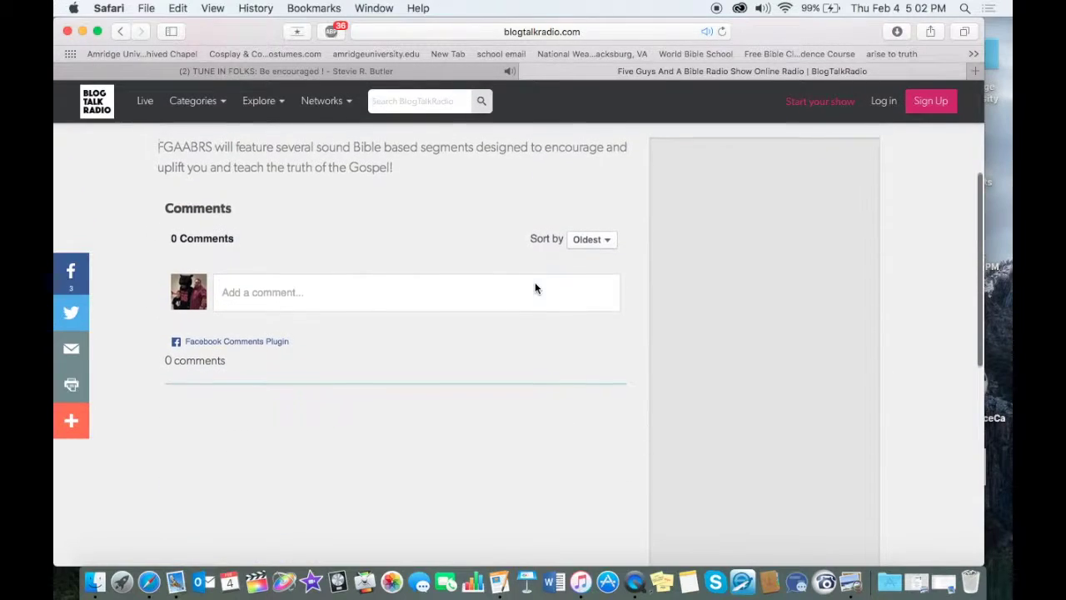
pyautogui.scroll(-10, 535, 283)
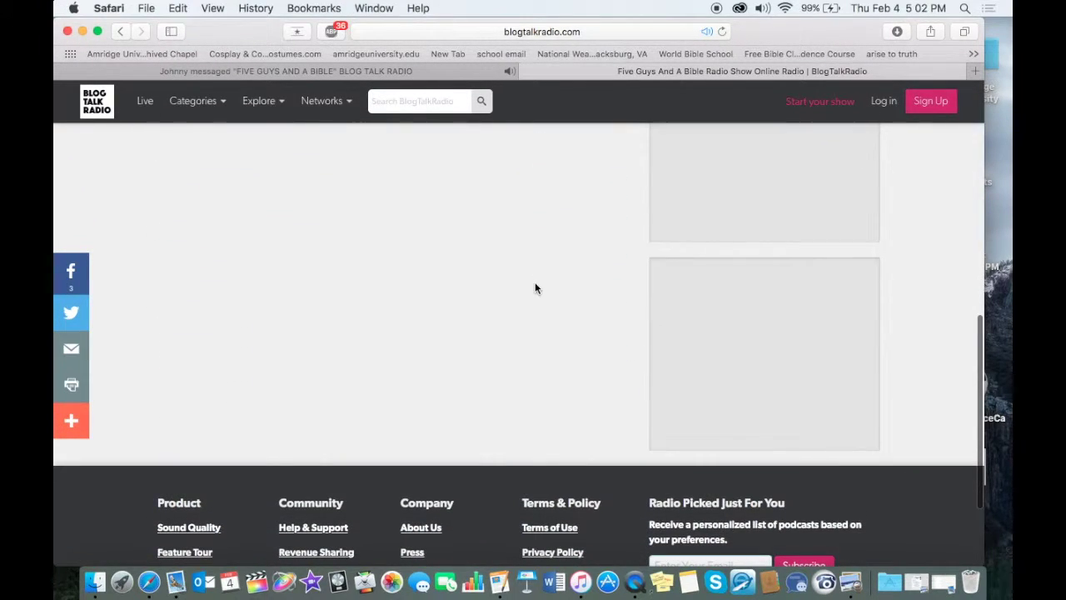
pyautogui.scroll(15, 535, 288)
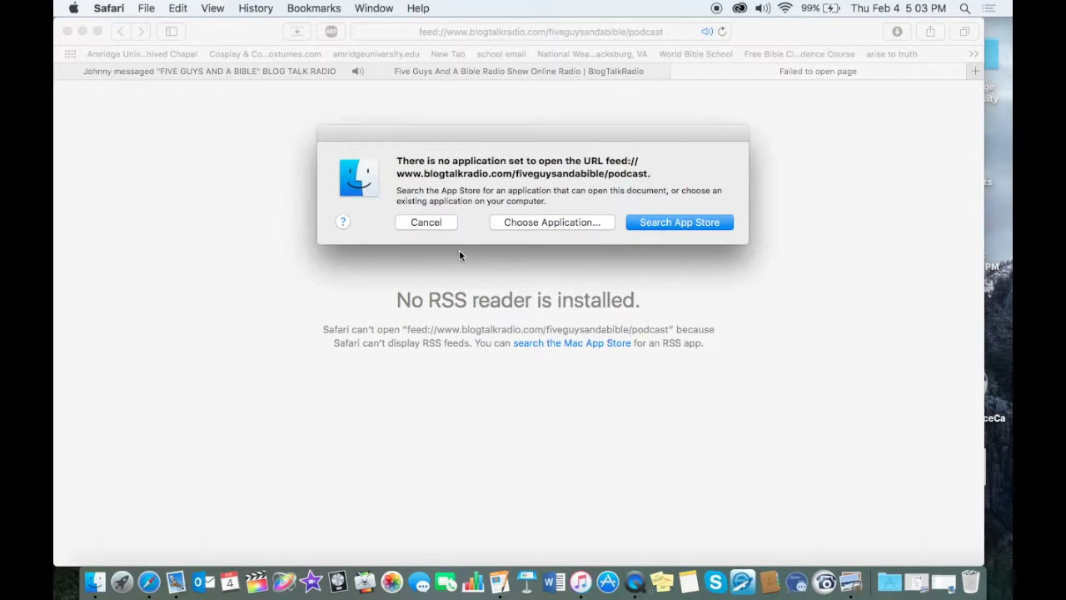
pyautogui.click(444, 226)
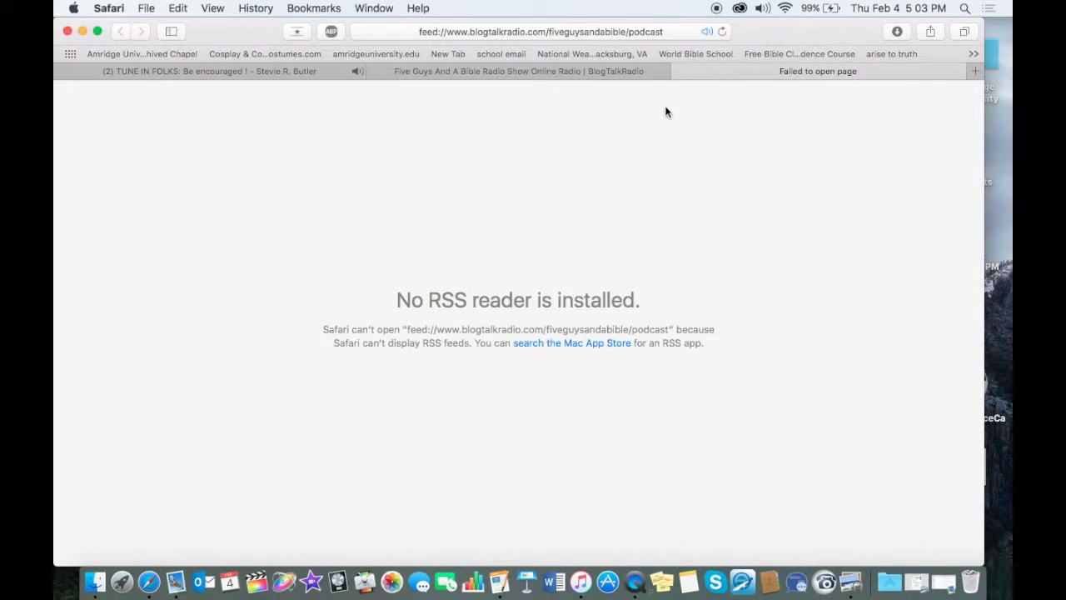
pyautogui.click(680, 72)
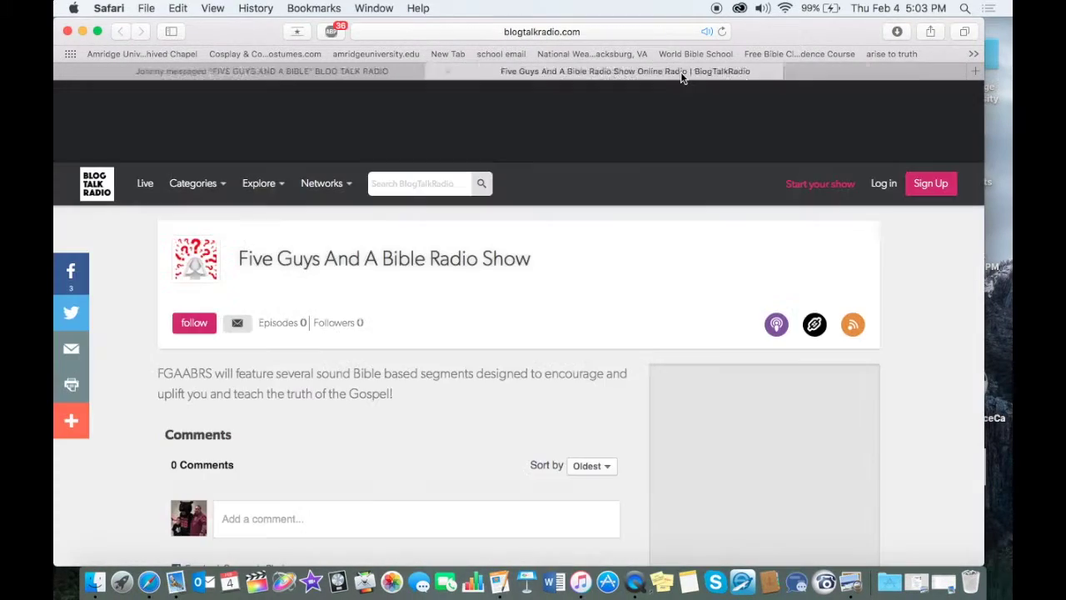
# - Subscribe to the show's podcast in iTunes, then minimize and restore the iTunes window
pyautogui.click(775, 327)
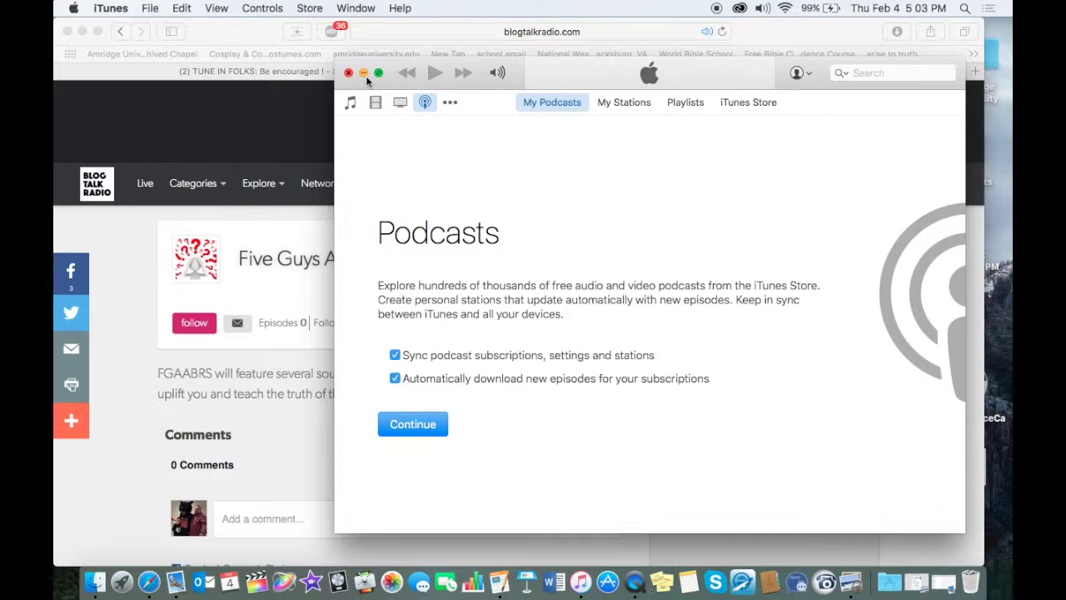
pyautogui.click(365, 74)
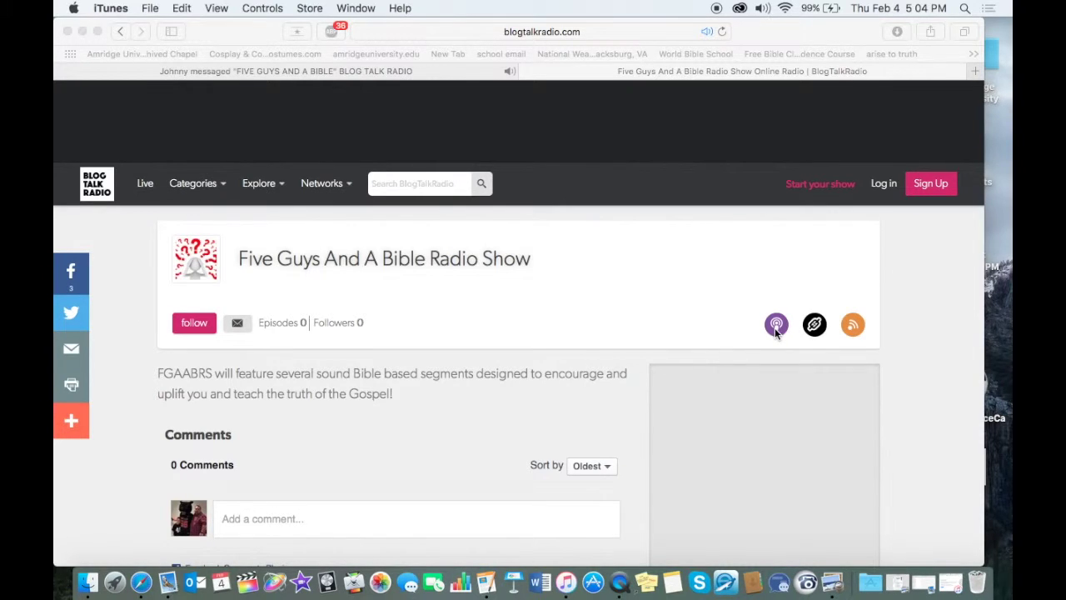
pyautogui.click(757, 369)
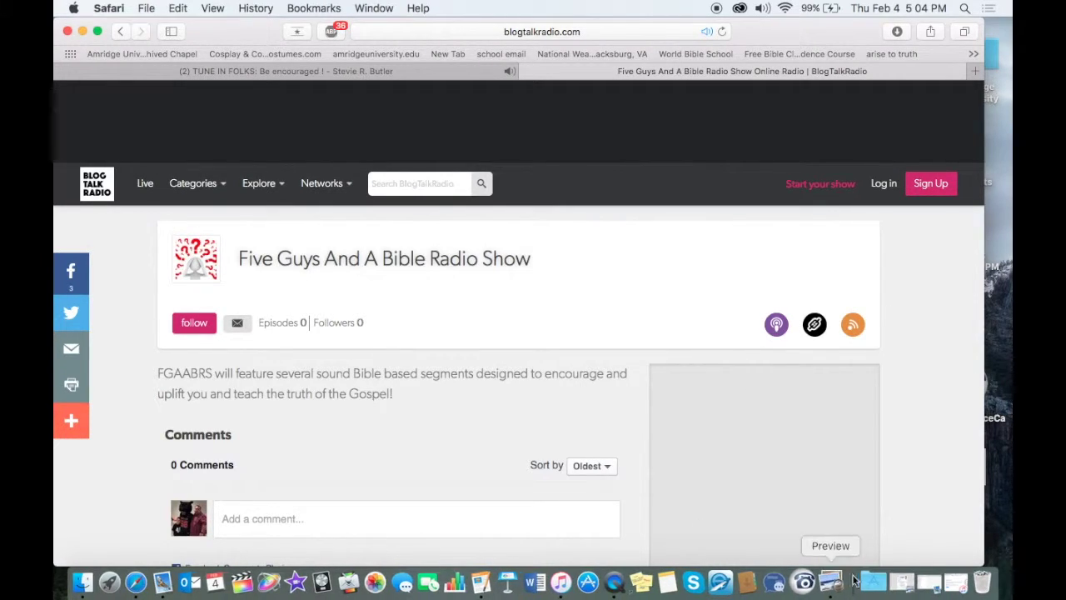
pyautogui.click(949, 582)
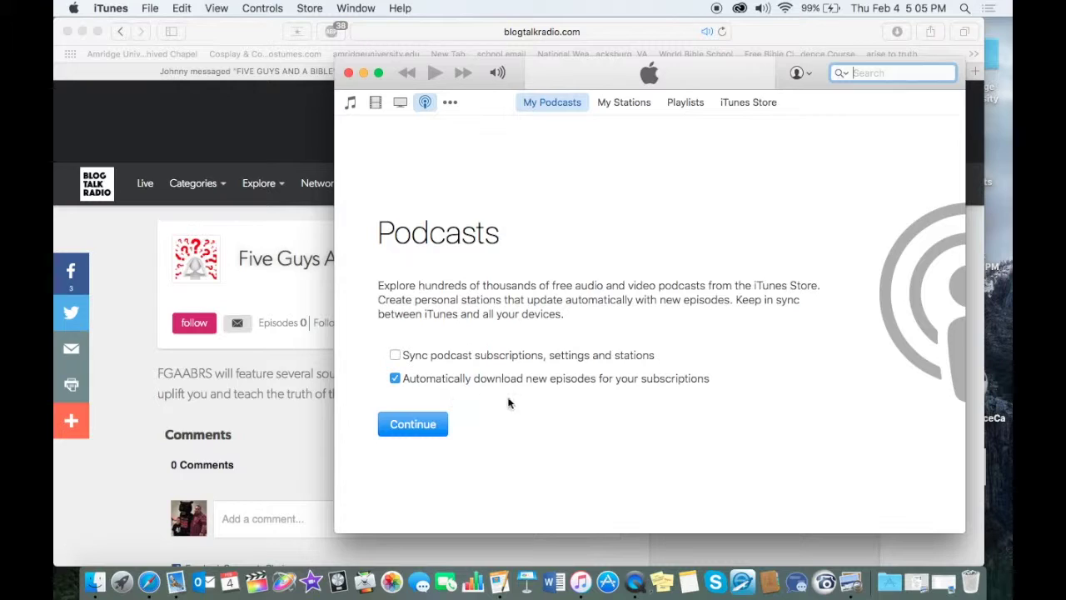
# - Get past the welcome screen and open the Five Guys And A Bible Radio Show podcast's episode lists
pyautogui.click(413, 422)
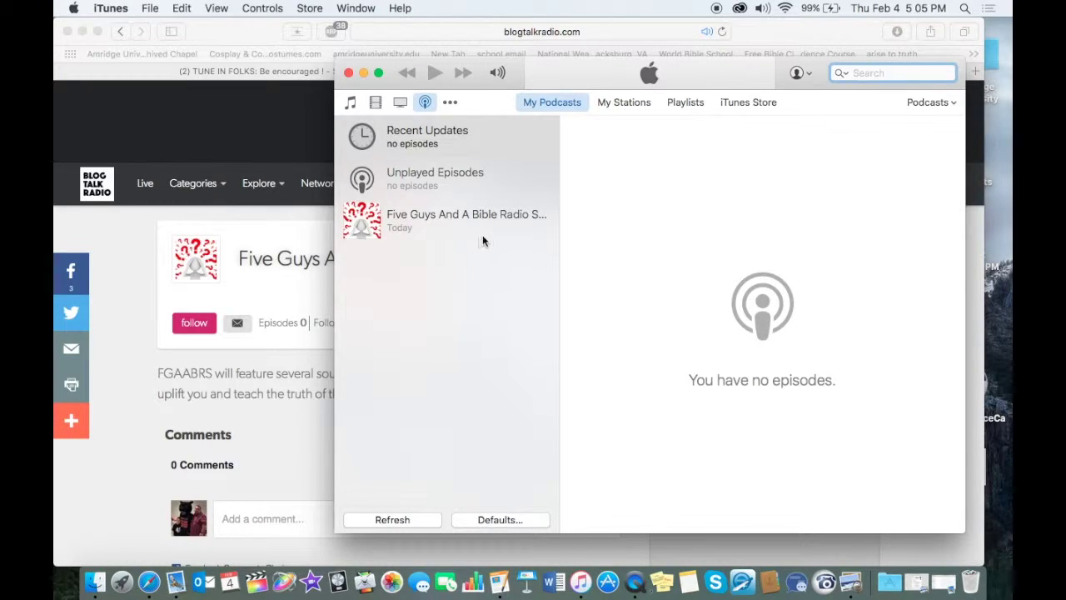
pyautogui.click(433, 223)
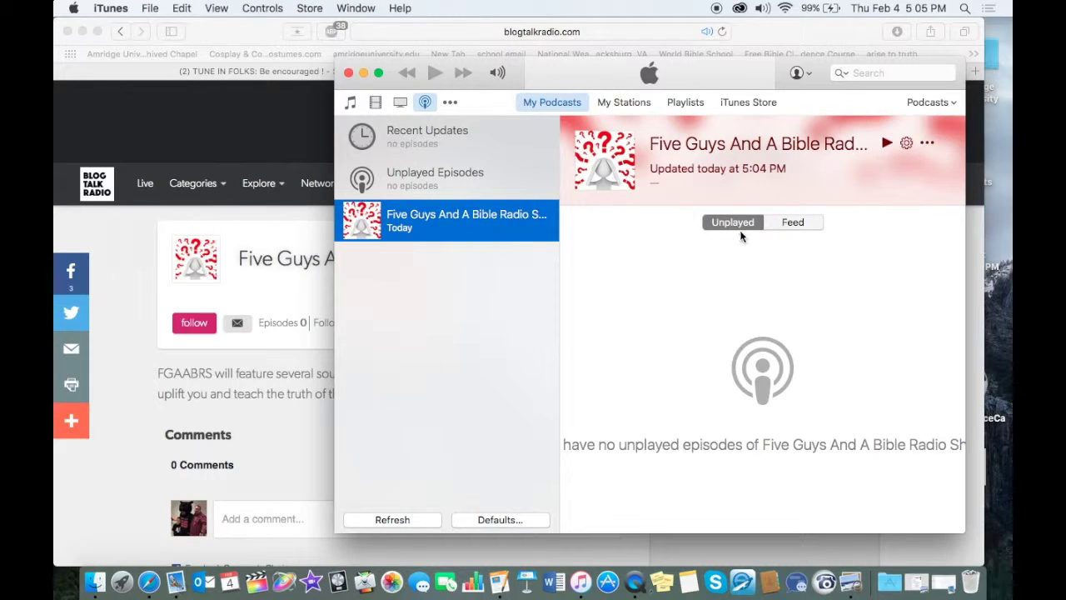
pyautogui.click(802, 224)
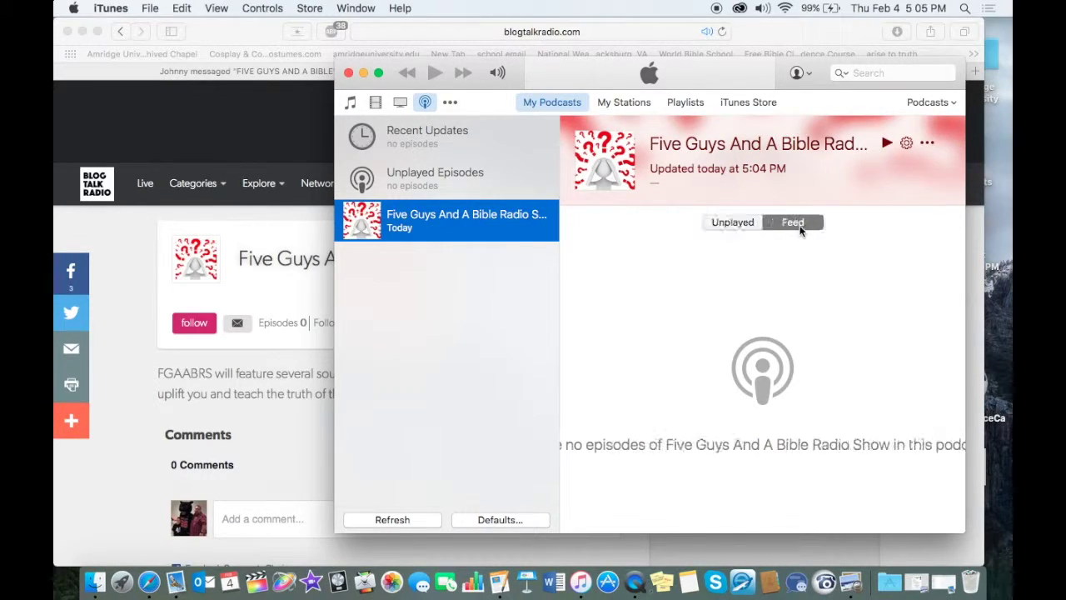
pyautogui.click(740, 223)
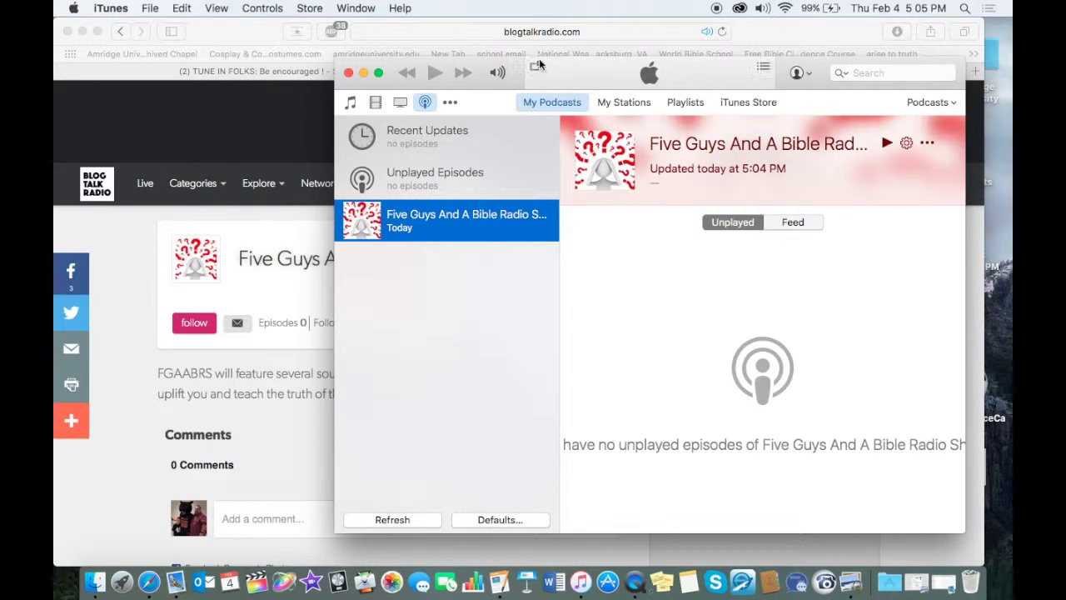
# - Move iTunes left and widen it to show full podcast titles, then return to the Five Guys page
pyautogui.moveTo(508, 74); pyautogui.dragTo(326, 89)
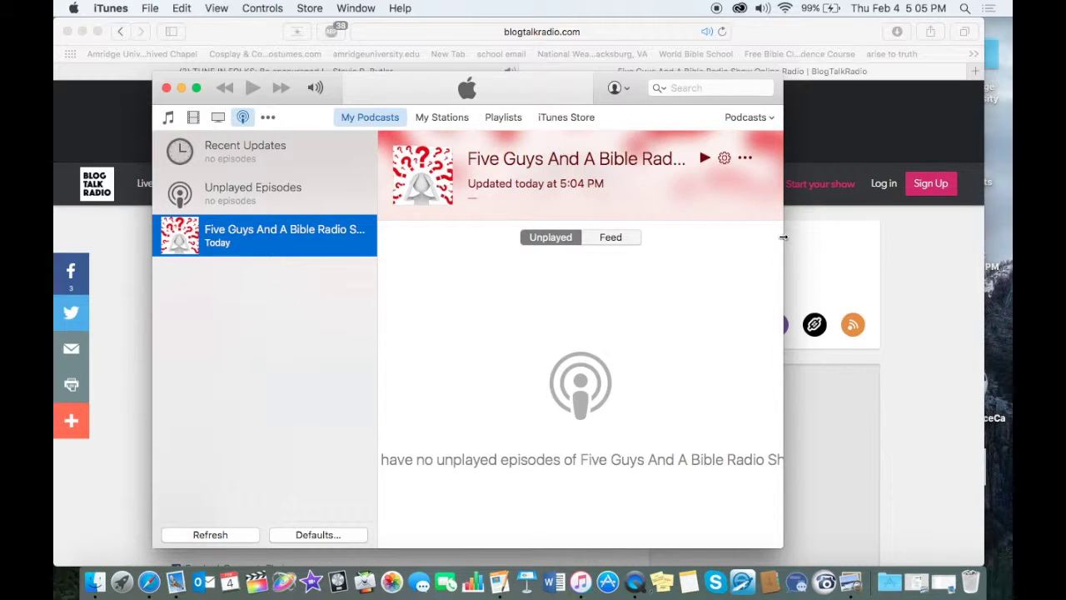
pyautogui.moveTo(799, 237); pyautogui.dragTo(966, 216)
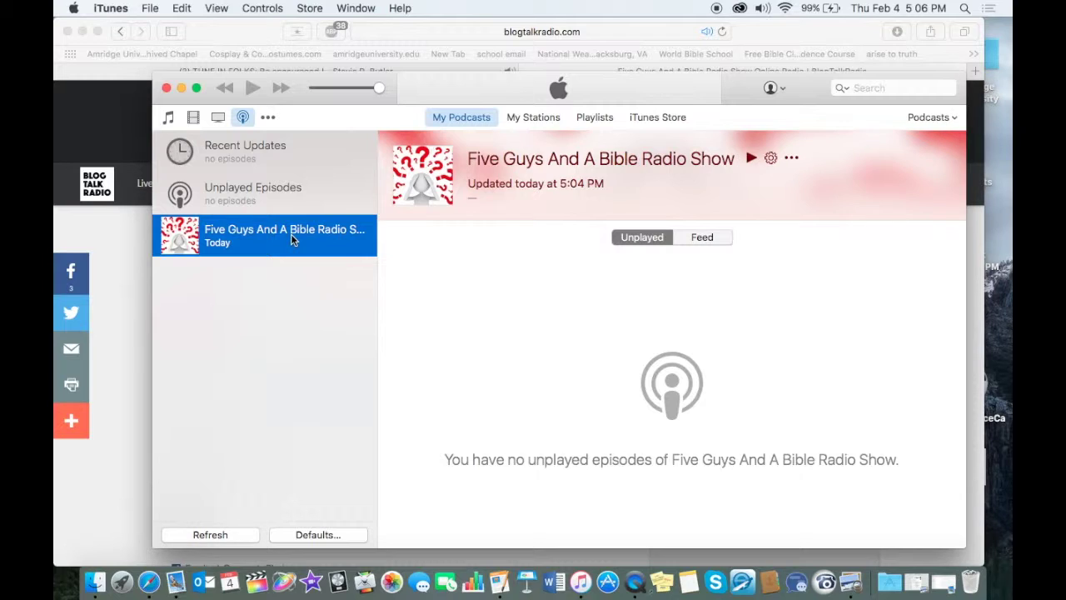
pyautogui.click(248, 194)
pyautogui.click(239, 149)
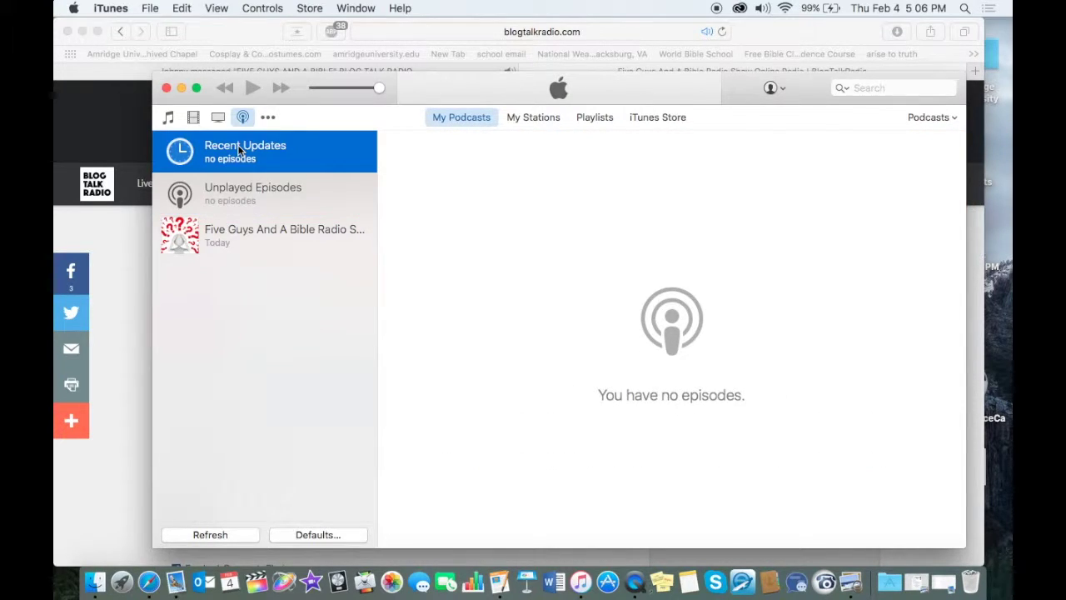
pyautogui.click(240, 237)
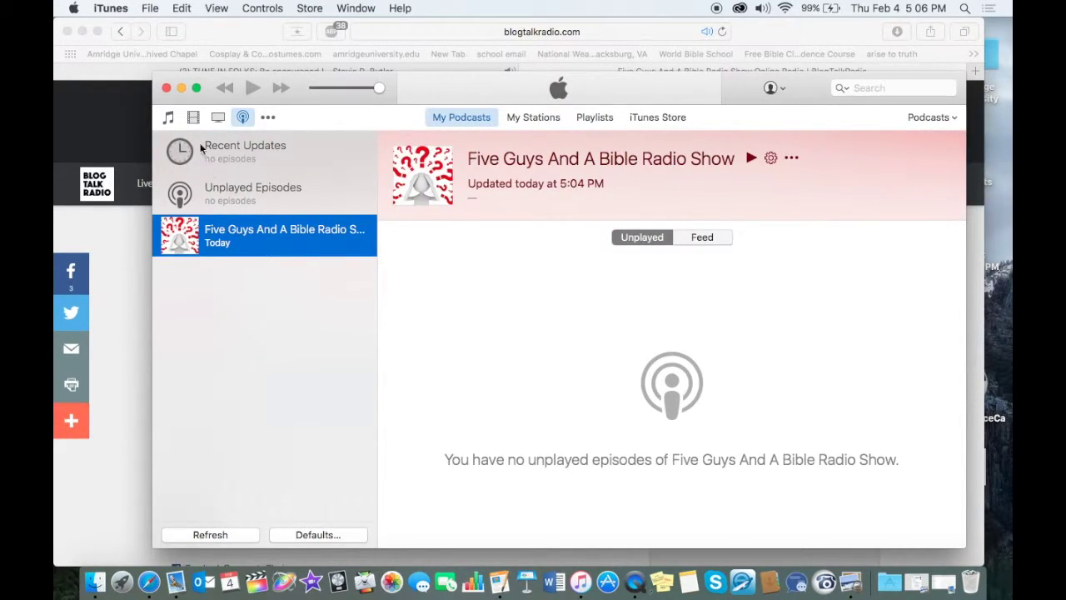
pyautogui.click(181, 87)
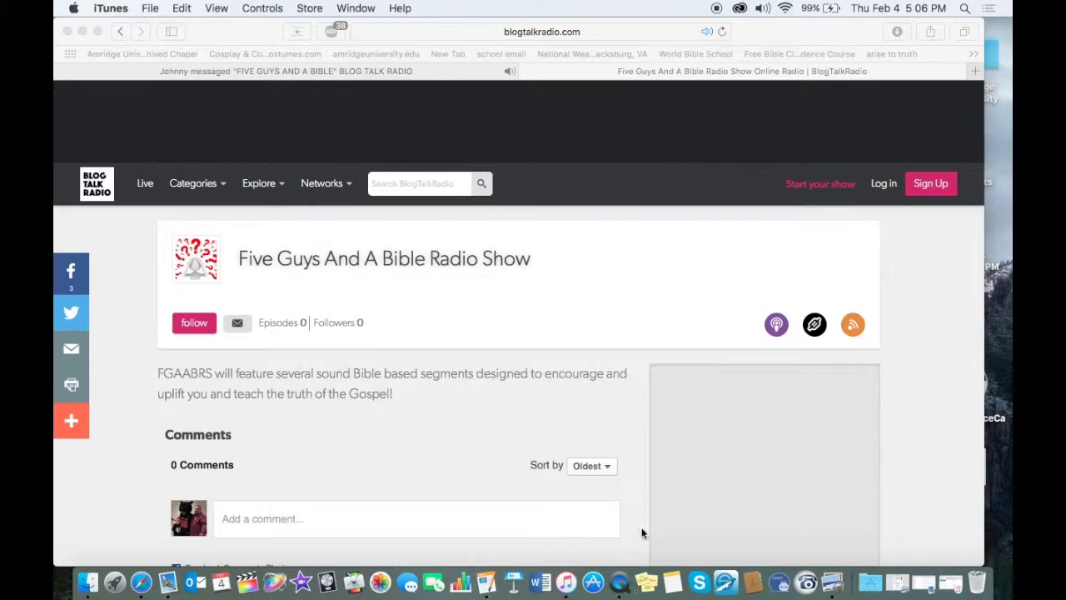
# - Bring iTunes back up and check the connected 64GB iPhone's details
pyautogui.click(565, 574)
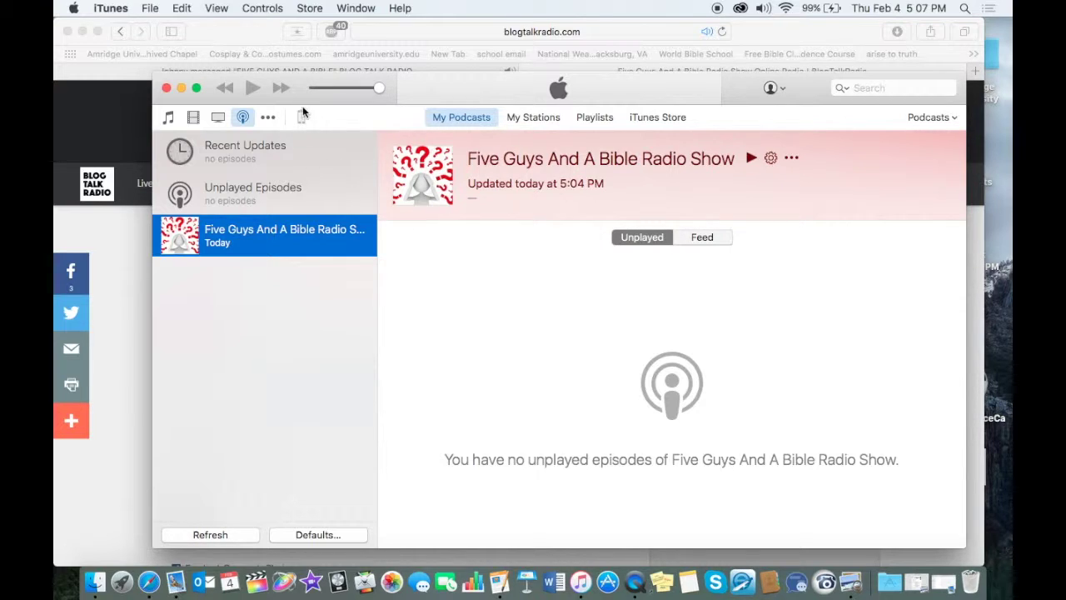
pyautogui.click(299, 122)
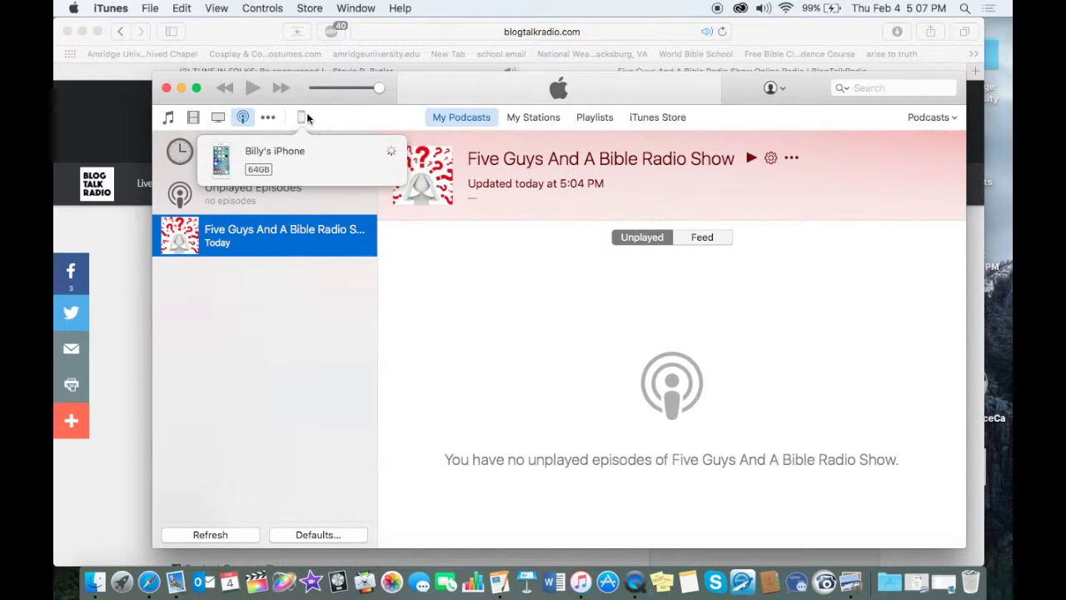
# - Open the iPhone's settings, cancel the software update, and show its Podcasts sync page
pyautogui.click(459, 258)
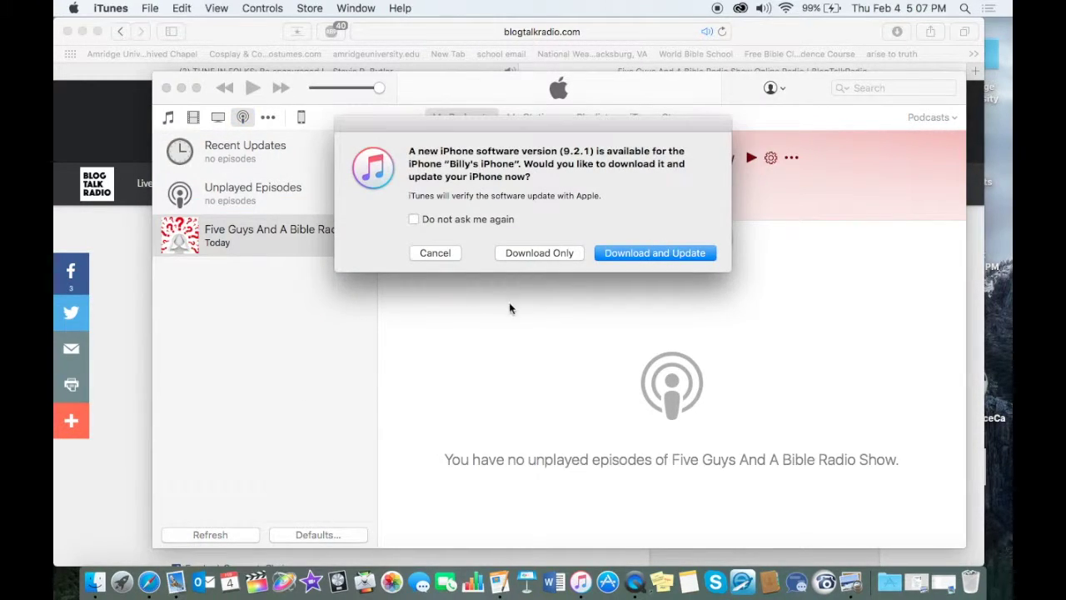
pyautogui.click(434, 253)
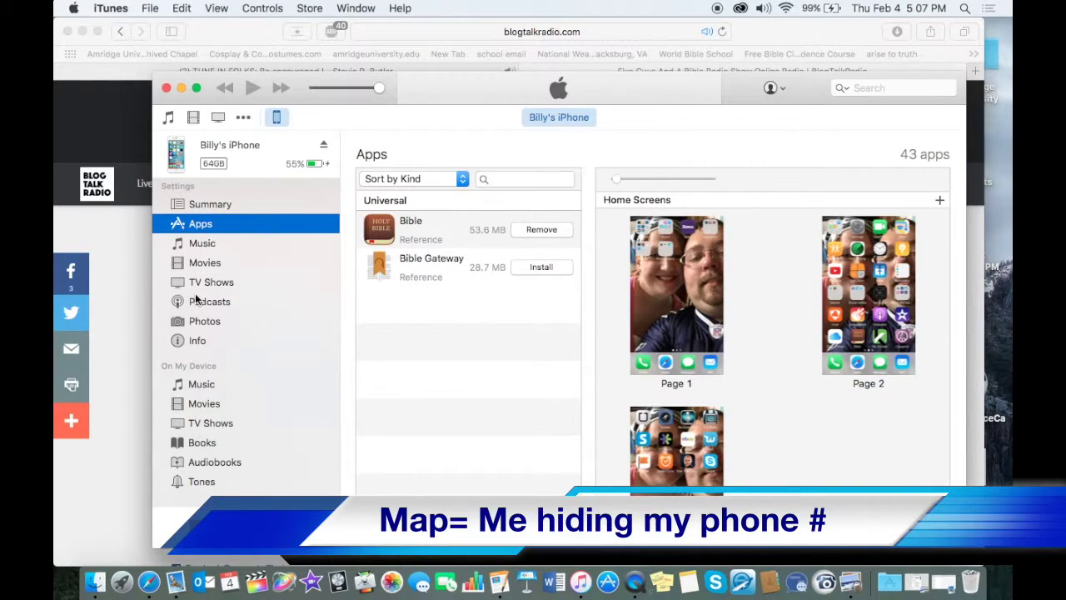
pyautogui.click(200, 301)
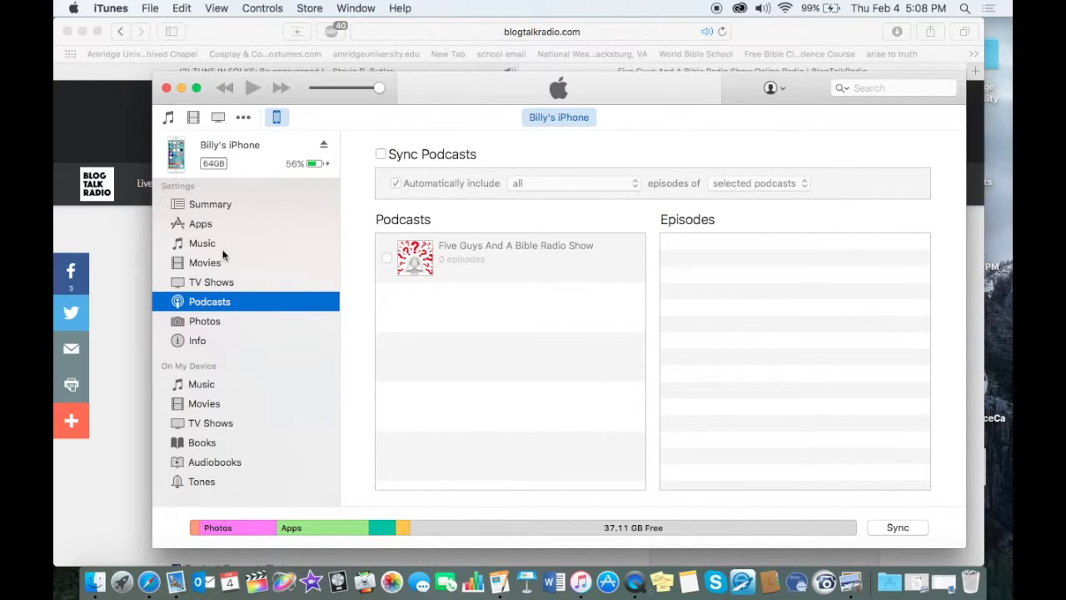
# - Check Sync Podcasts on the iPhone's Podcasts page and pull up the Automatically include options
pyautogui.click(383, 155)
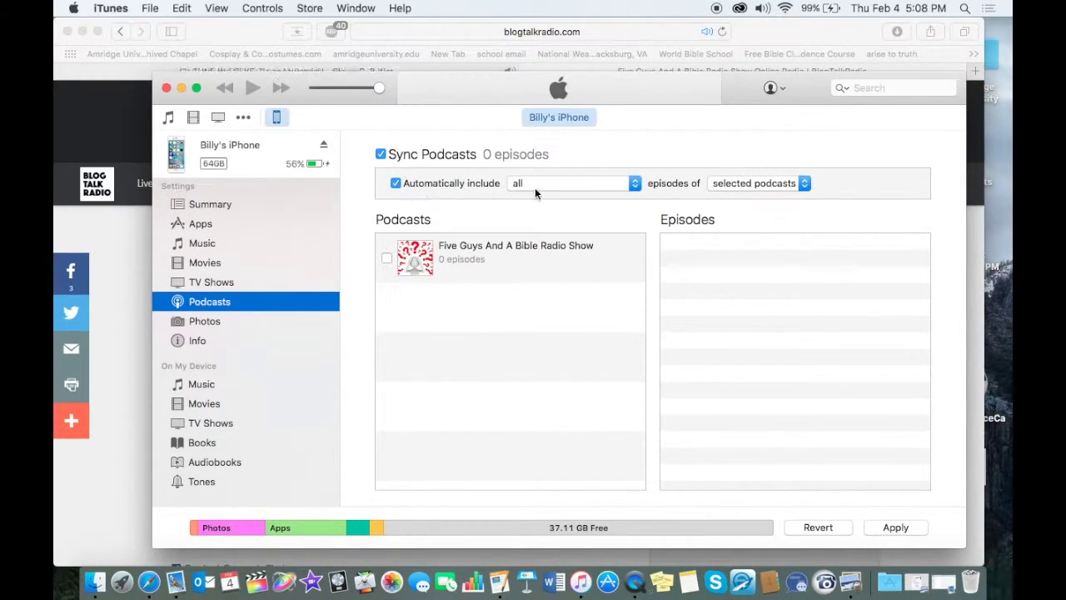
pyautogui.click(555, 184)
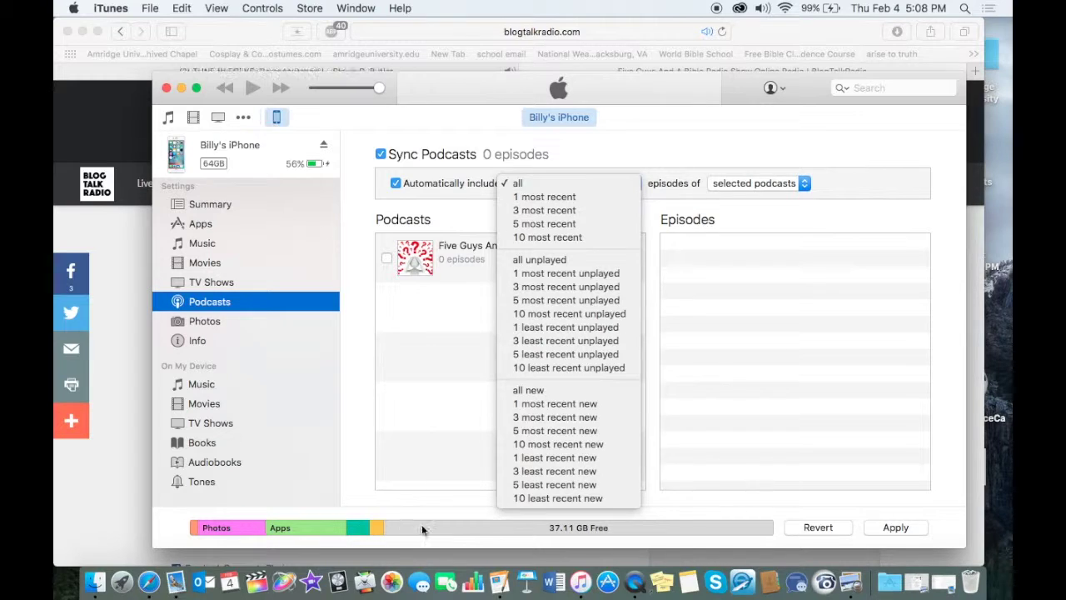
# - Sync only the 3 most recent episodes of the selected Five Guys And A Bible Radio Show, and apply
pyautogui.click(562, 211)
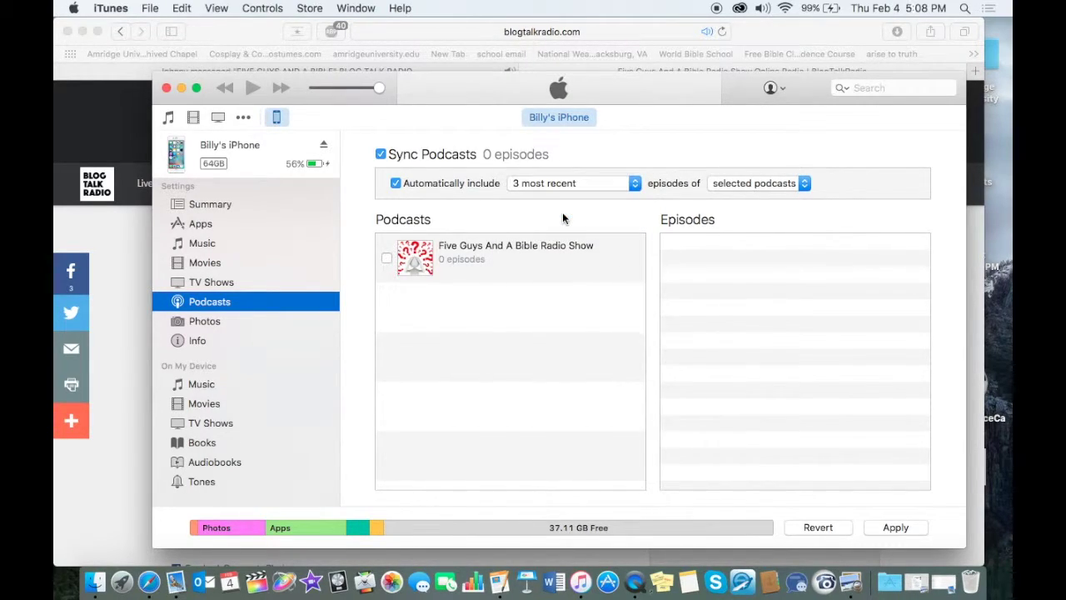
pyautogui.click(751, 184)
pyautogui.click(751, 183)
pyautogui.click(386, 258)
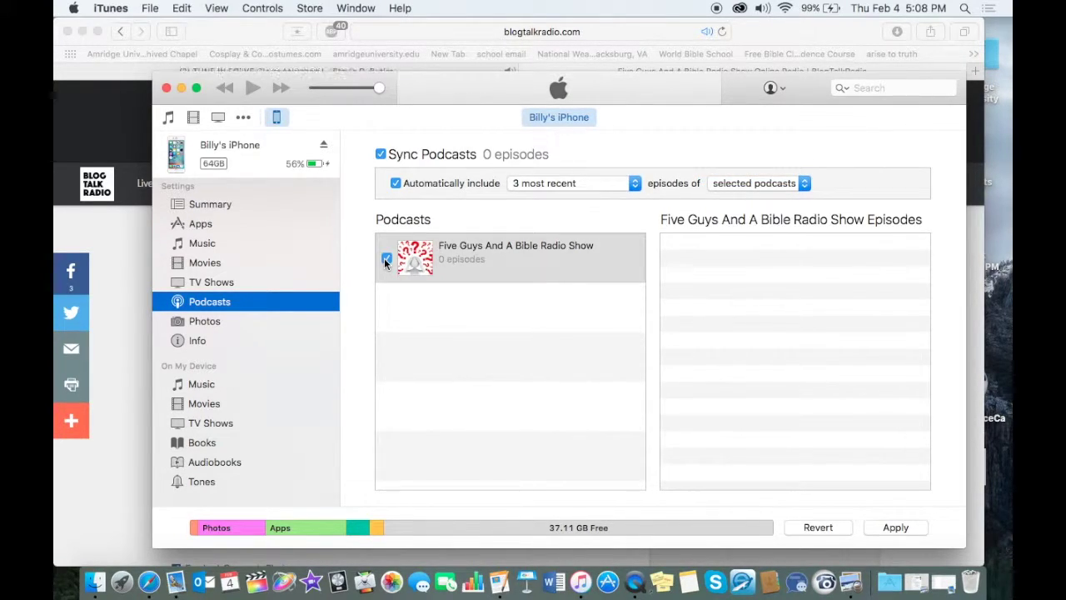
pyautogui.click(891, 530)
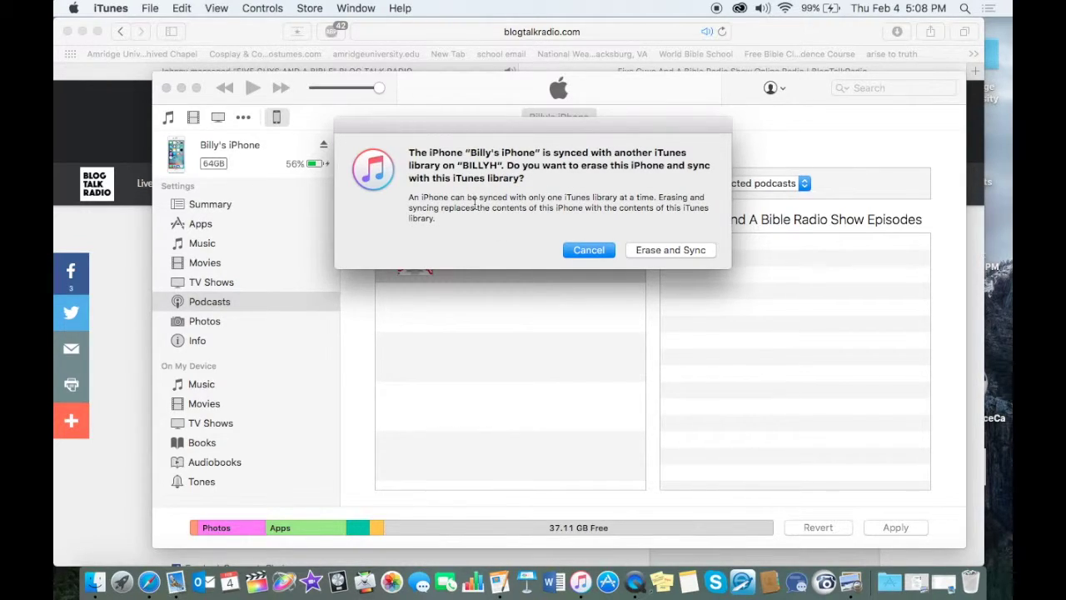
# - Confirm Erase and Sync so the iPhone syncs with this iTunes library
pyautogui.click(584, 249)
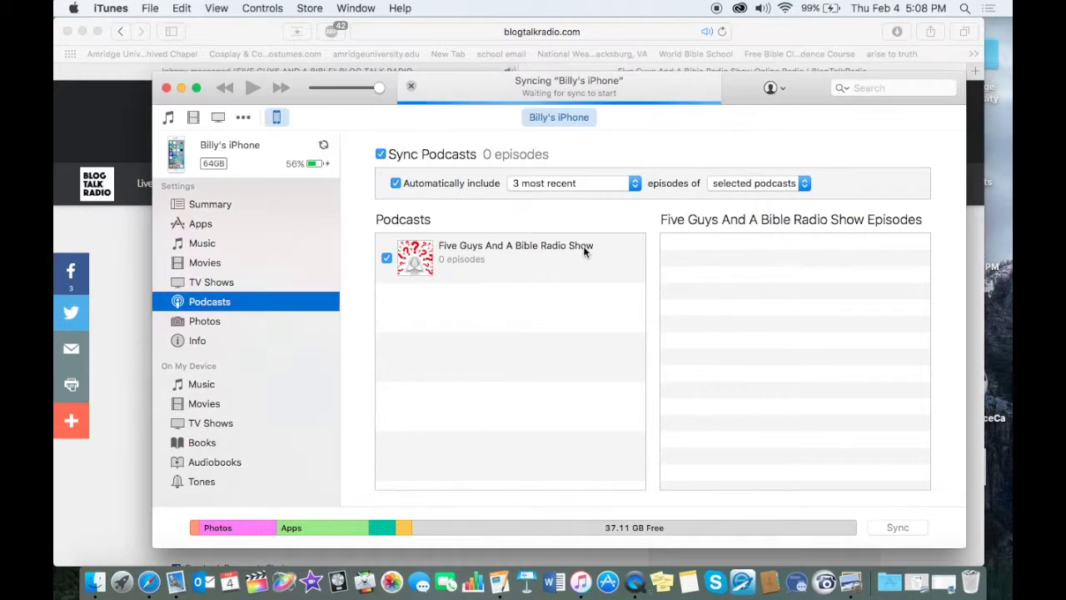